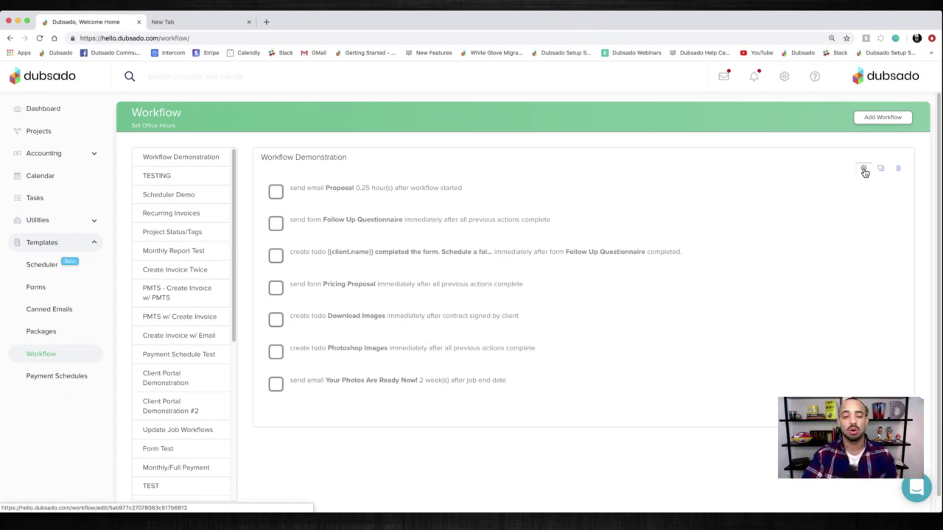
- Open the Workflow Demonstration template for editing and review the action types and timing triggers available for a new action, without adding one
{"action": "left_click", "coordinate": [864, 170]}
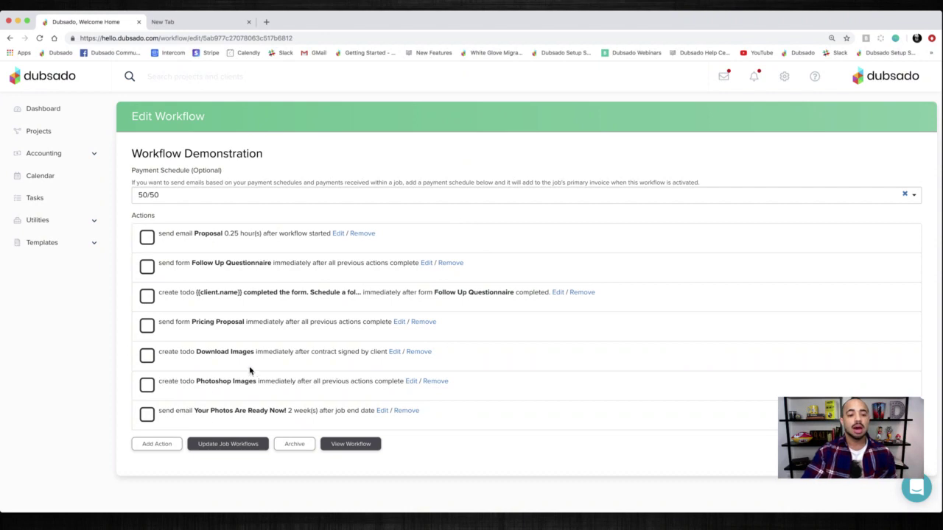
{"action": "left_click", "coordinate": [156, 444]}
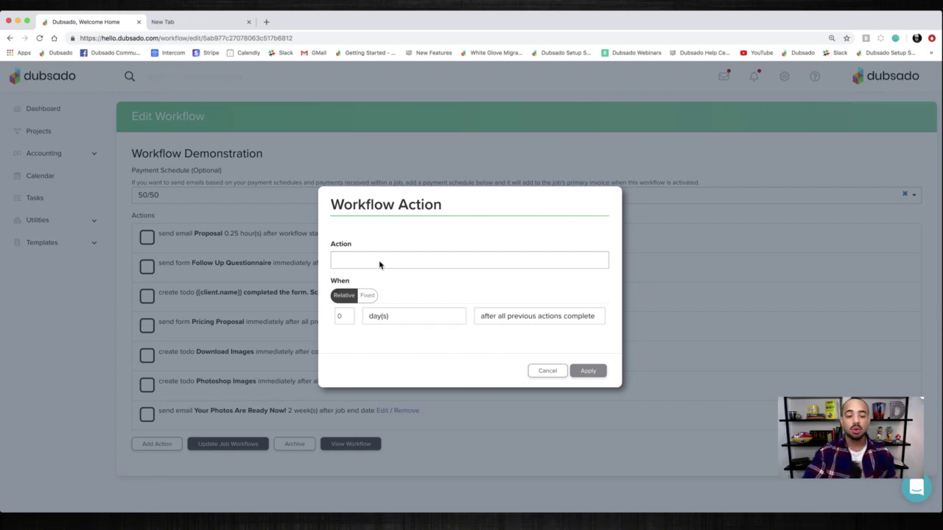
{"action": "left_click", "coordinate": [380, 262]}
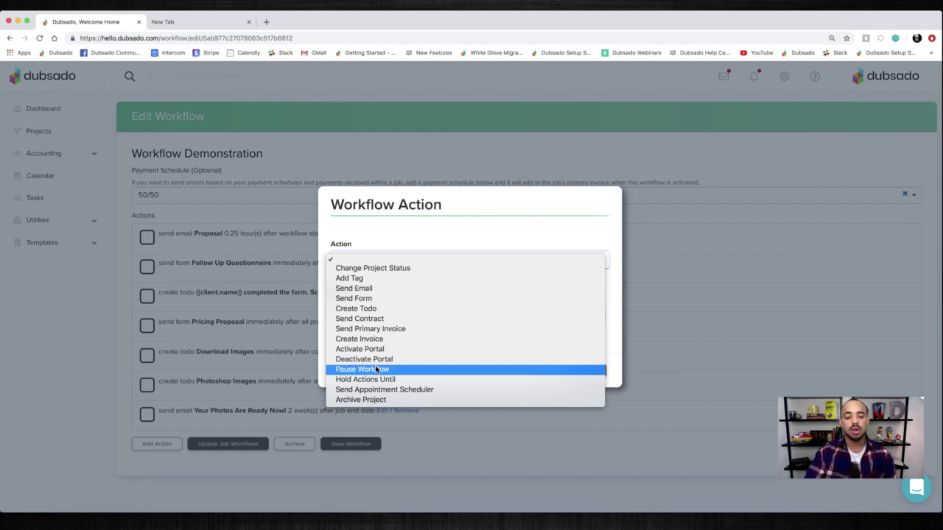
{"action": "left_click", "coordinate": [392, 244]}
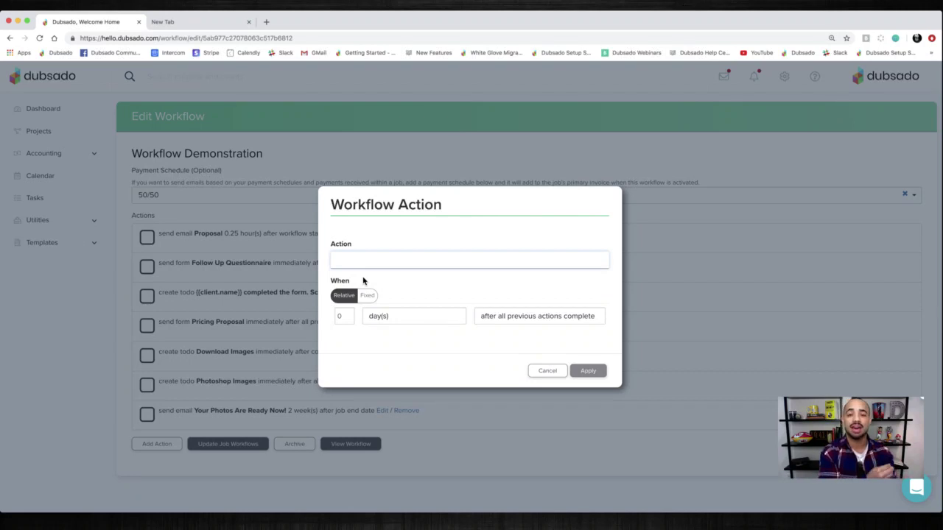
{"action": "left_click", "coordinate": [515, 318]}
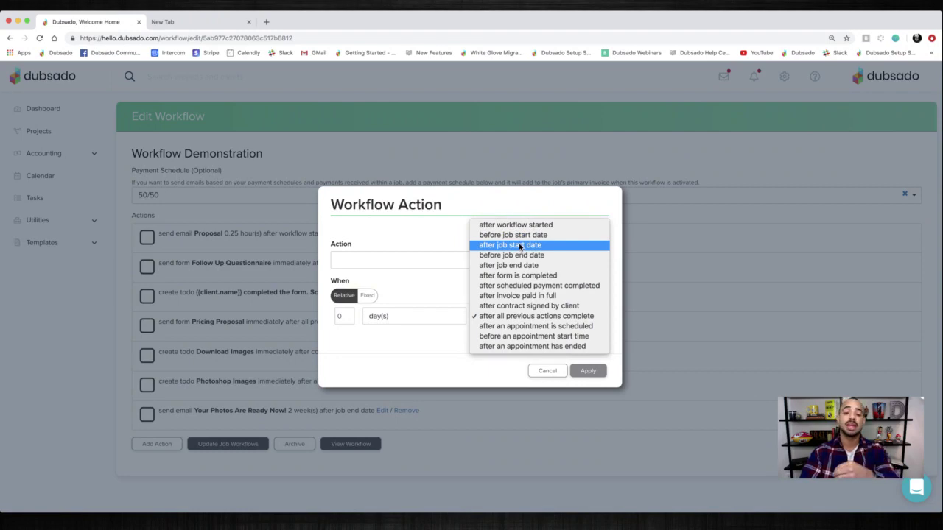
{"action": "left_click", "coordinate": [547, 376]}
{"action": "left_click", "coordinate": [548, 373]}
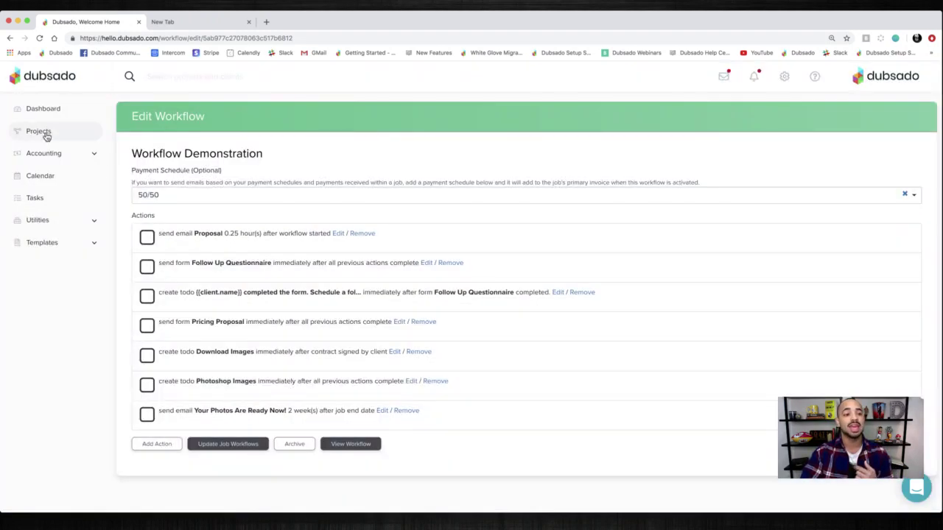
- Open the Web Site Maintenance project from the Consultation Booked leads and bring up its date settings
{"action": "left_click", "coordinate": [45, 135]}
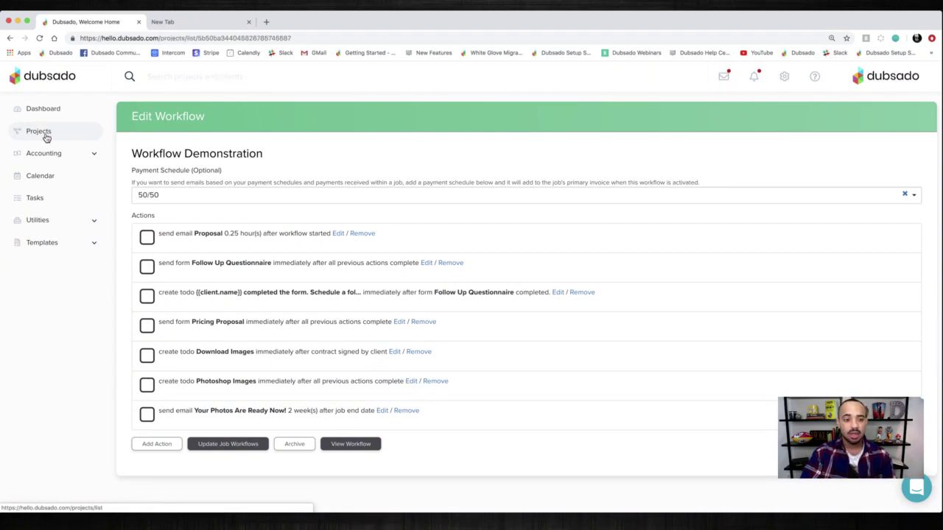
{"action": "left_click", "coordinate": [366, 147]}
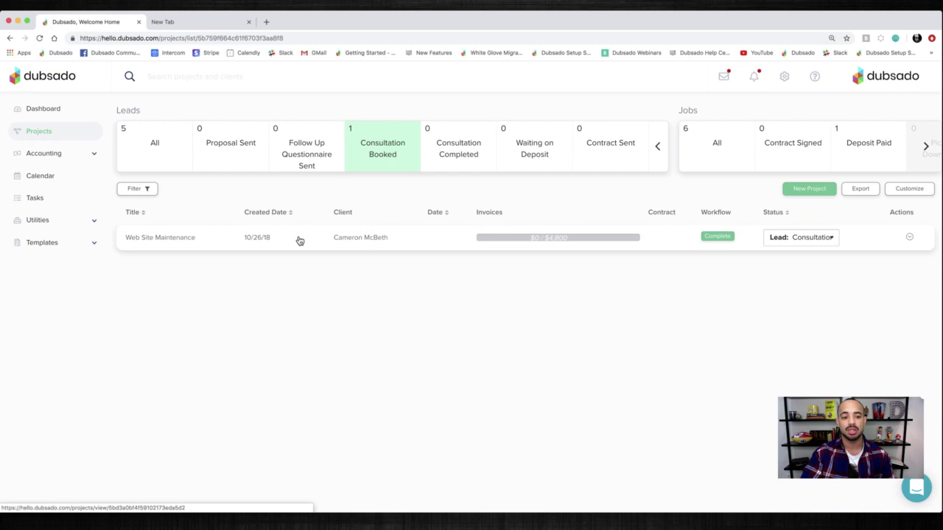
{"action": "left_click", "coordinate": [274, 228]}
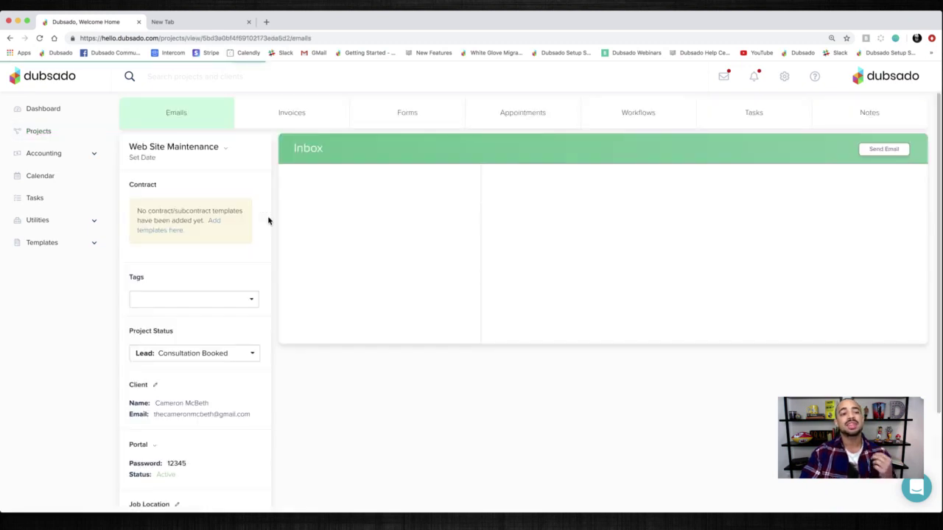
{"action": "left_click", "coordinate": [145, 159]}
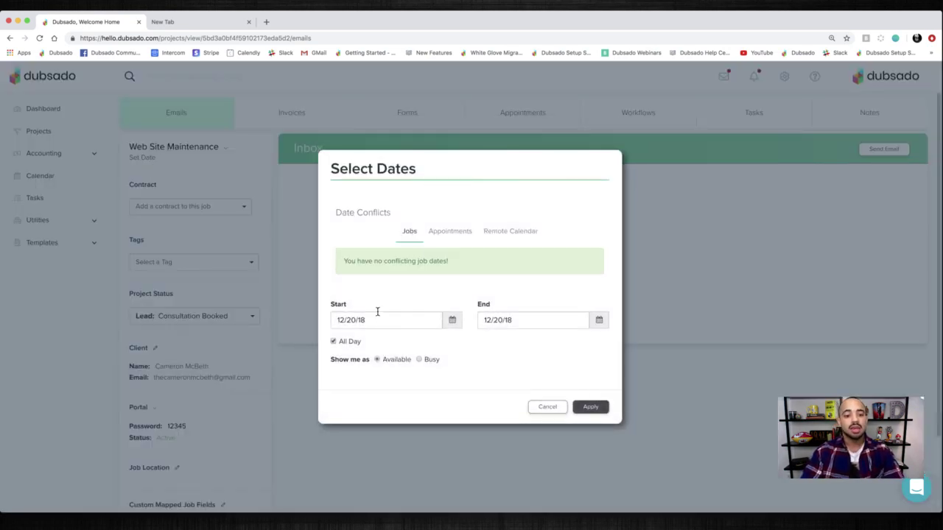
- Try a project start date of 12/21/18 and end date of 12/24/18, discarding the change
{"action": "left_click", "coordinate": [451, 324]}
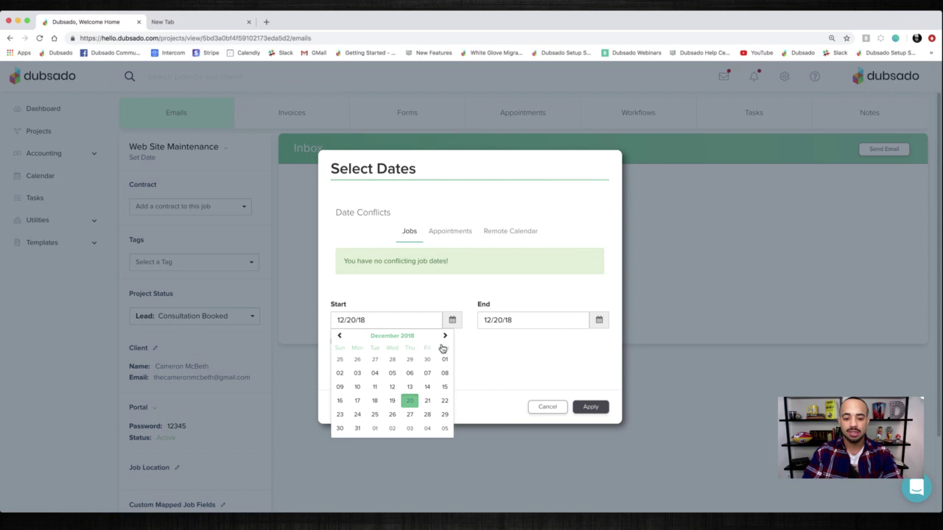
{"action": "left_click", "coordinate": [429, 403]}
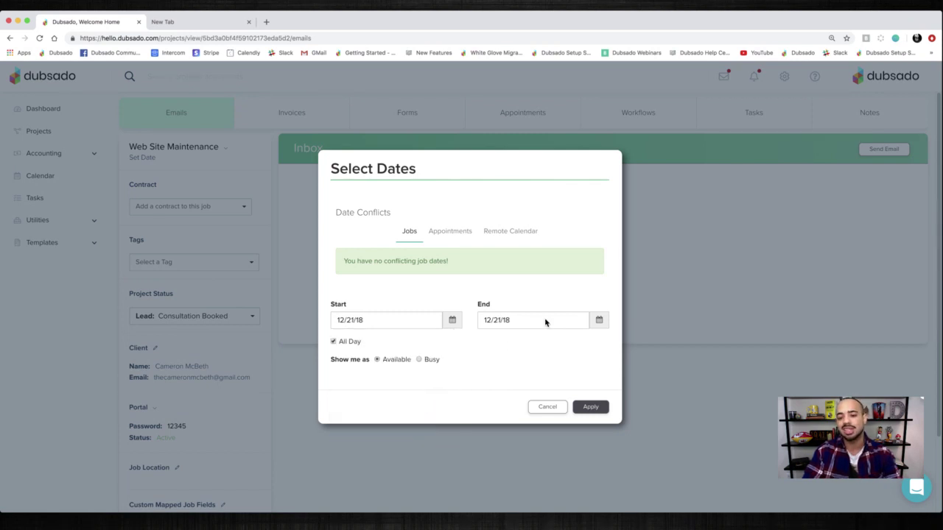
{"action": "left_click", "coordinate": [600, 327]}
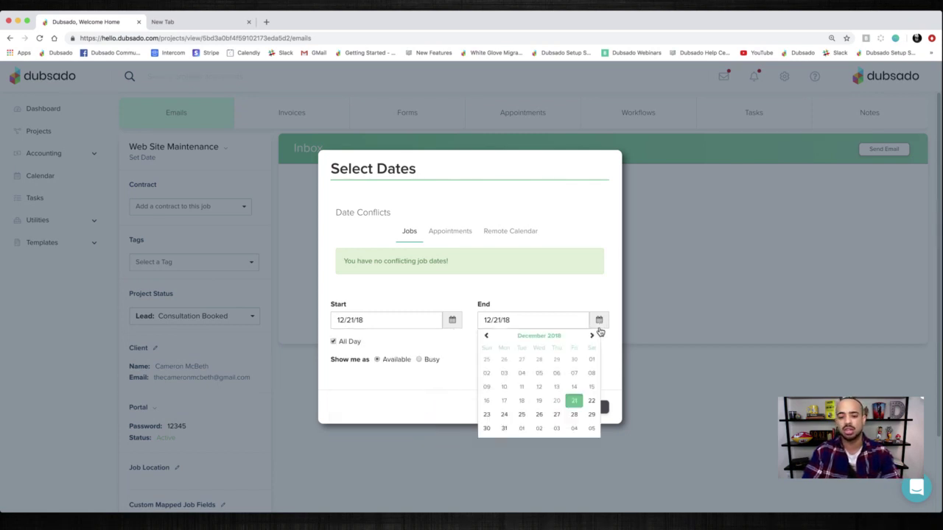
{"action": "left_click", "coordinate": [503, 414]}
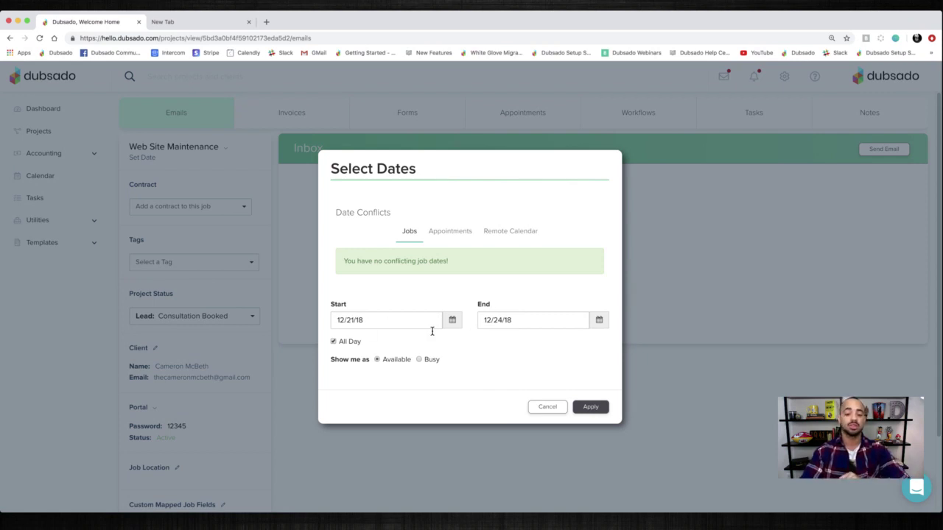
{"action": "left_click", "coordinate": [546, 411]}
- Return to editing the Workflow Demonstration template and examine the job-date triggers and the Archive Project and Send Appointment Scheduler actions, adding nothing
{"action": "left_click", "coordinate": [43, 243]}
{"action": "left_click", "coordinate": [46, 354]}
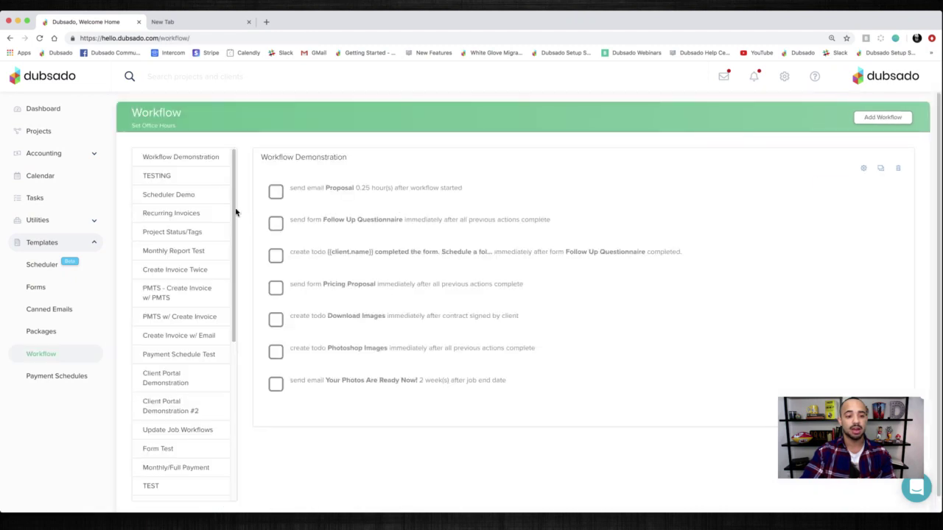
{"action": "left_click", "coordinate": [862, 170]}
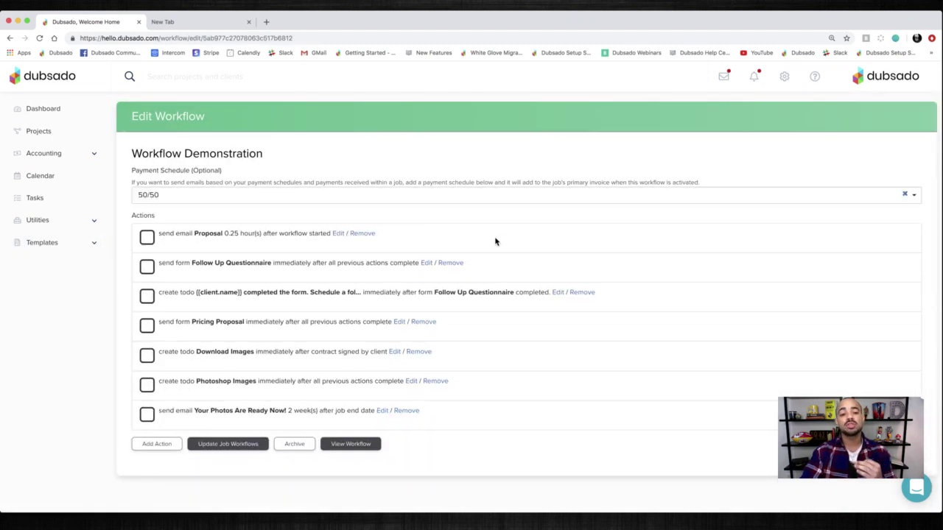
{"action": "left_click", "coordinate": [154, 444]}
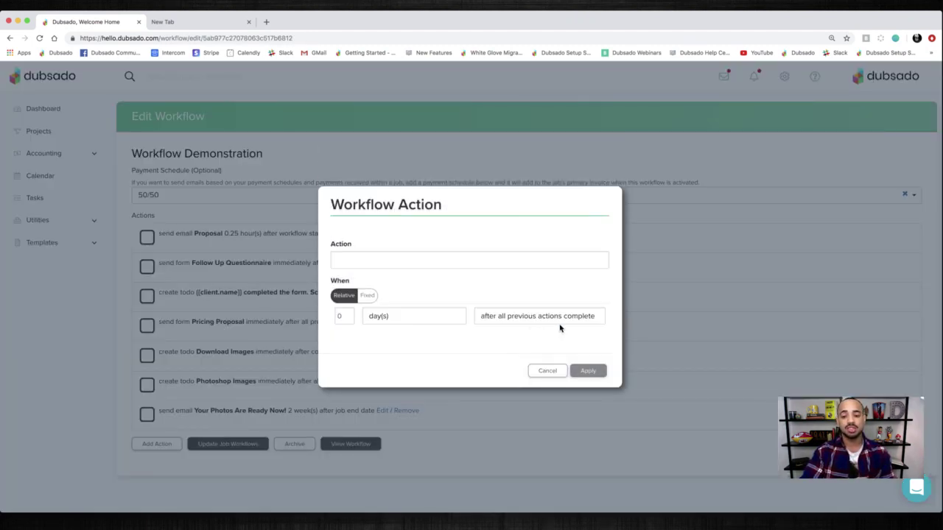
{"action": "left_click", "coordinate": [559, 321]}
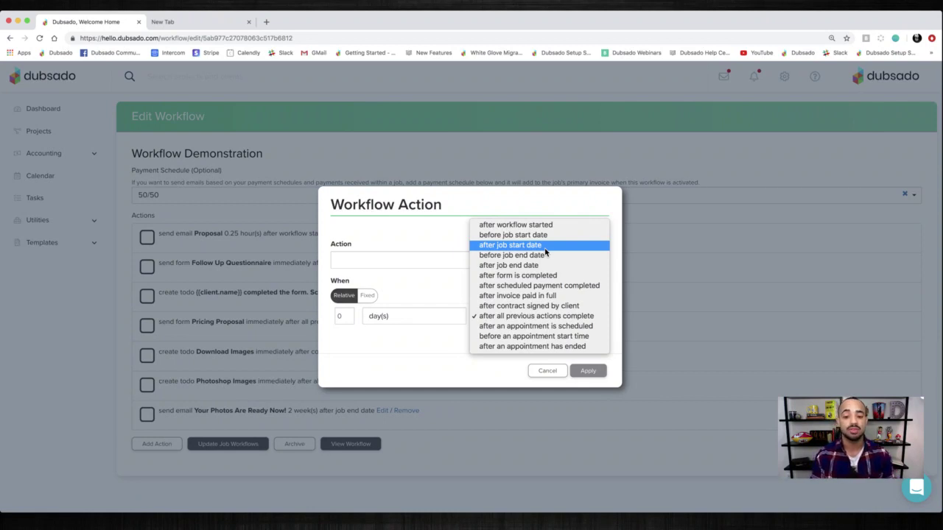
{"action": "left_click", "coordinate": [431, 264]}
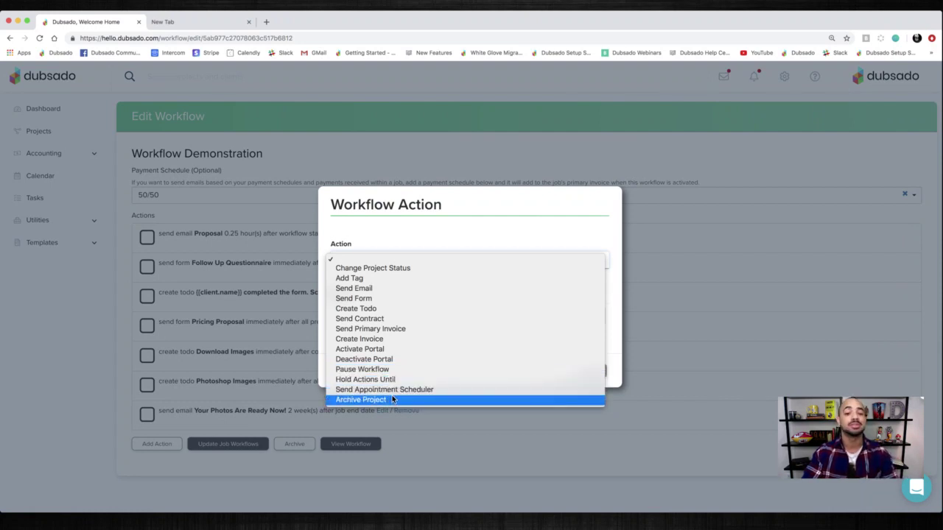
{"action": "key", "text": "Up"}
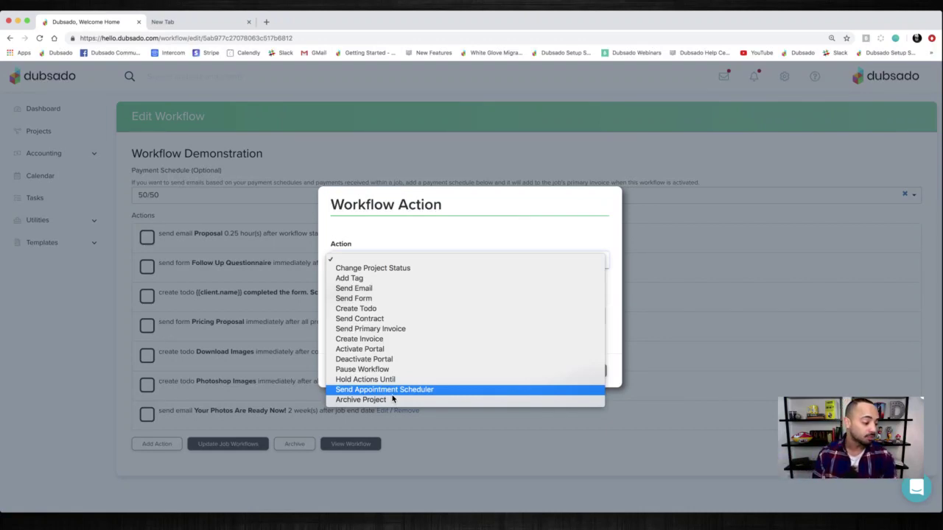
{"action": "left_click", "coordinate": [475, 226]}
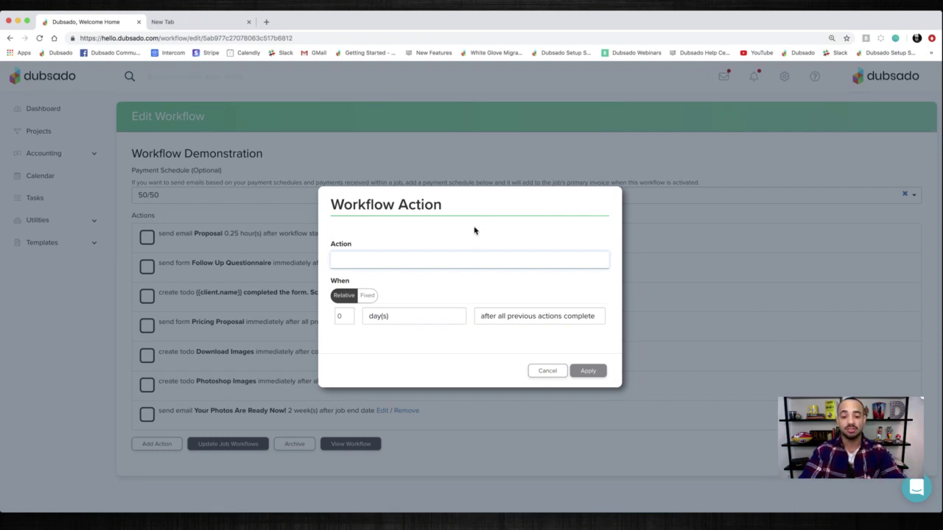
{"action": "left_click", "coordinate": [546, 372]}
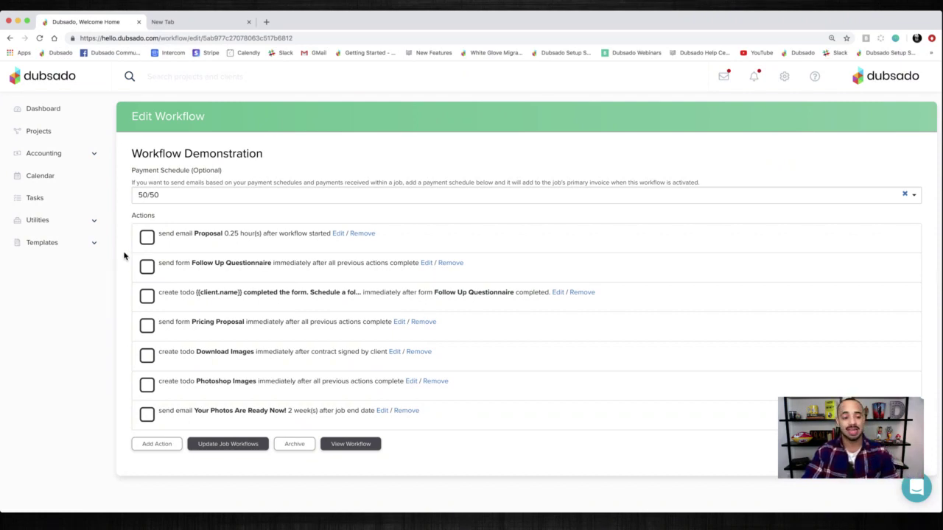
- Open the Landing Page for Website board from the task boards
{"action": "left_click", "coordinate": [42, 202]}
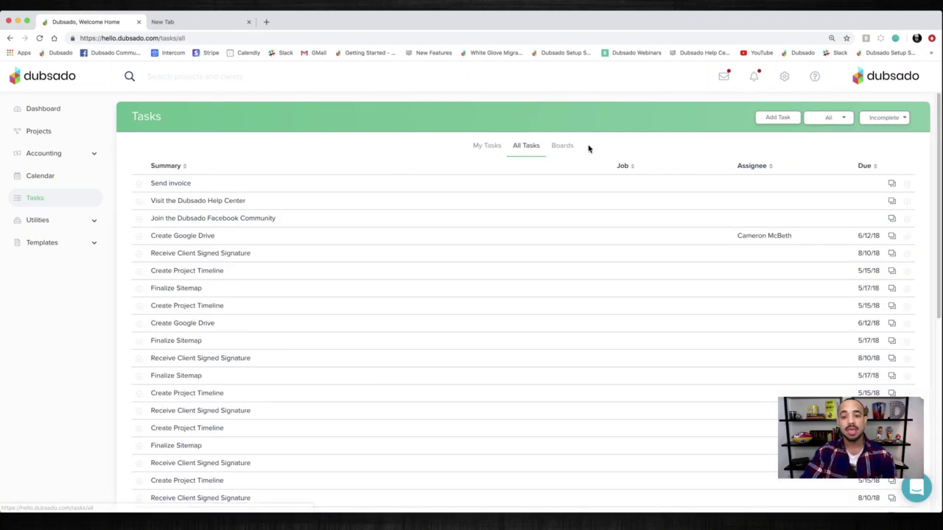
{"action": "left_click", "coordinate": [561, 148]}
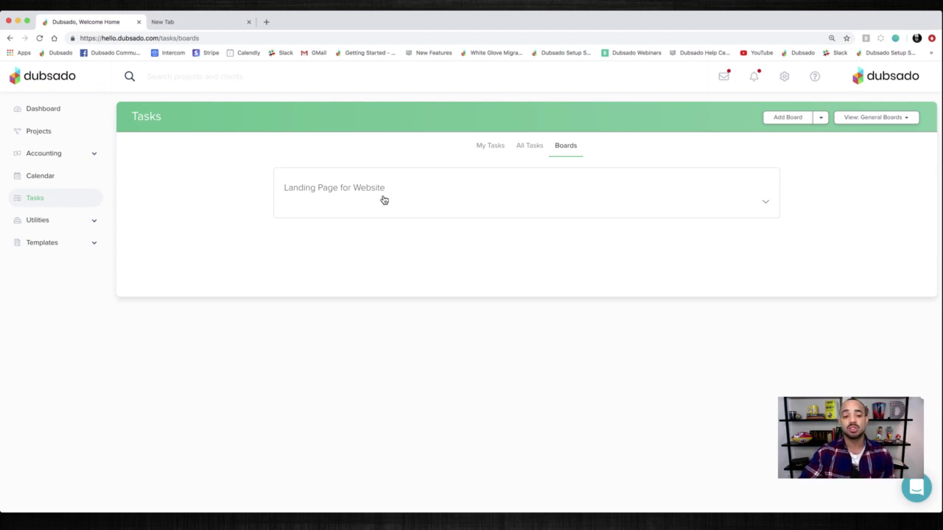
{"action": "left_click", "coordinate": [384, 199]}
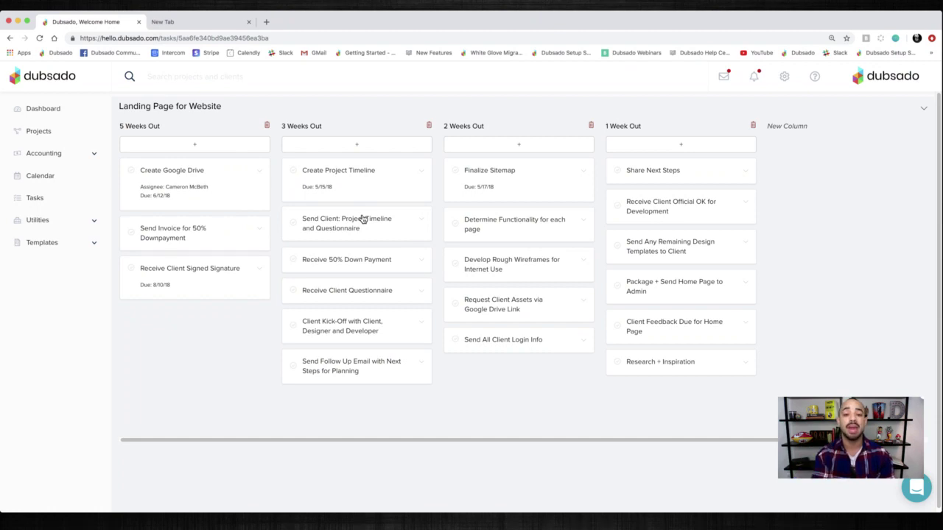
- Mark all three 5 Weeks Out tasks complete, plus Receive 50% Down Payment and Receive Client Questionnaire under 3 Weeks Out
{"action": "left_click", "coordinate": [132, 173]}
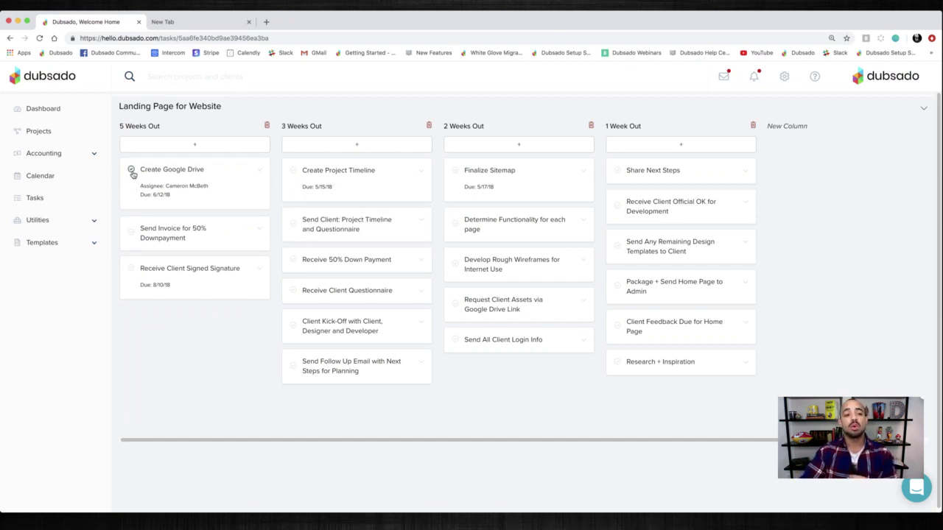
{"action": "left_click", "coordinate": [132, 232]}
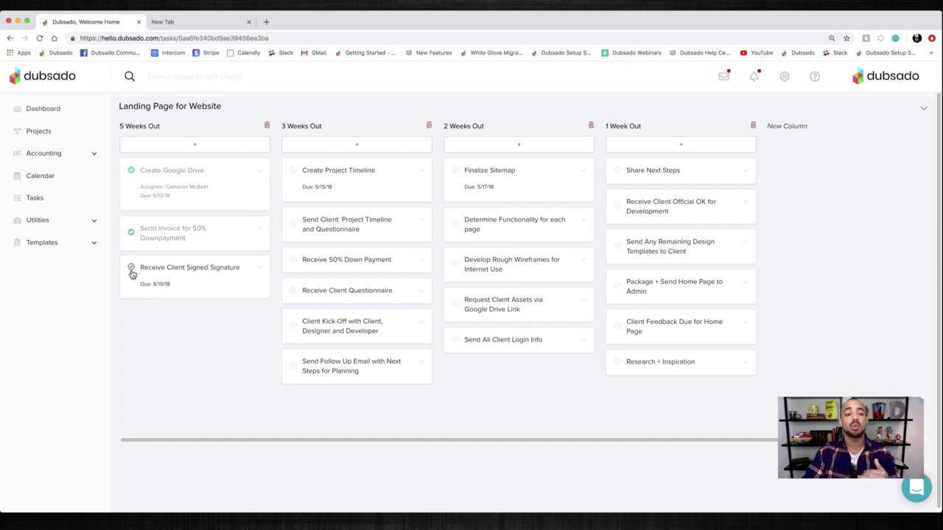
{"action": "left_click", "coordinate": [131, 269]}
{"action": "left_click", "coordinate": [293, 259]}
{"action": "left_click", "coordinate": [293, 289]}
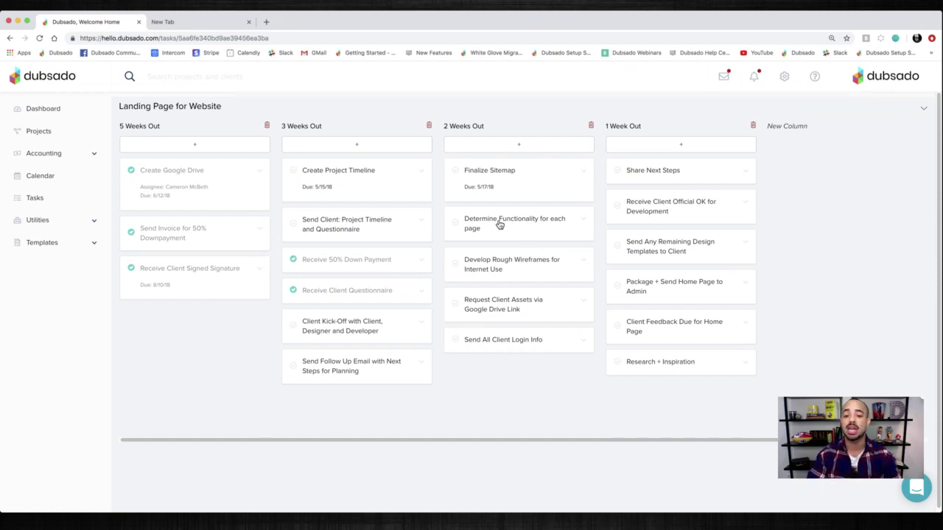
- Mark Determine Functionality for each page, Develop Rough Wireframes for Internet Use, and Package + Send Home Page to Admin complete
{"action": "left_click", "coordinate": [455, 223]}
{"action": "left_click", "coordinate": [454, 263]}
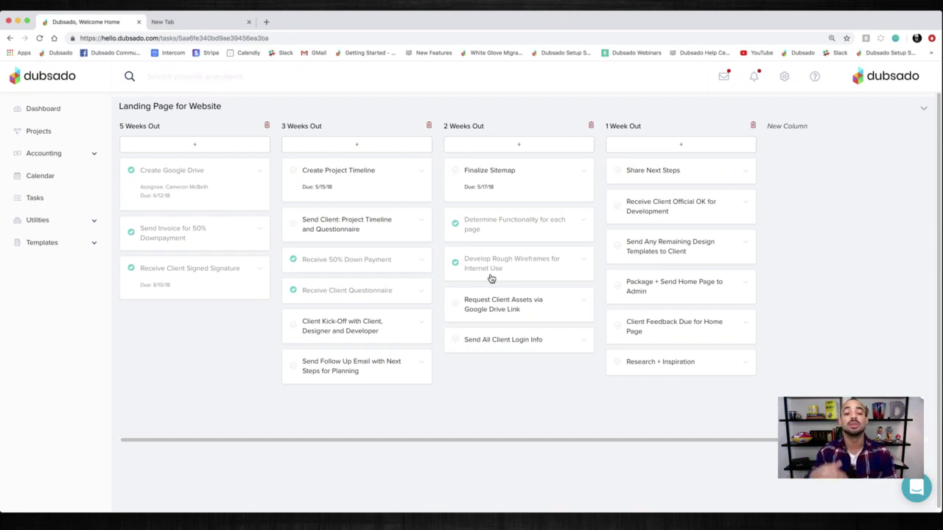
{"action": "left_click", "coordinate": [618, 285]}
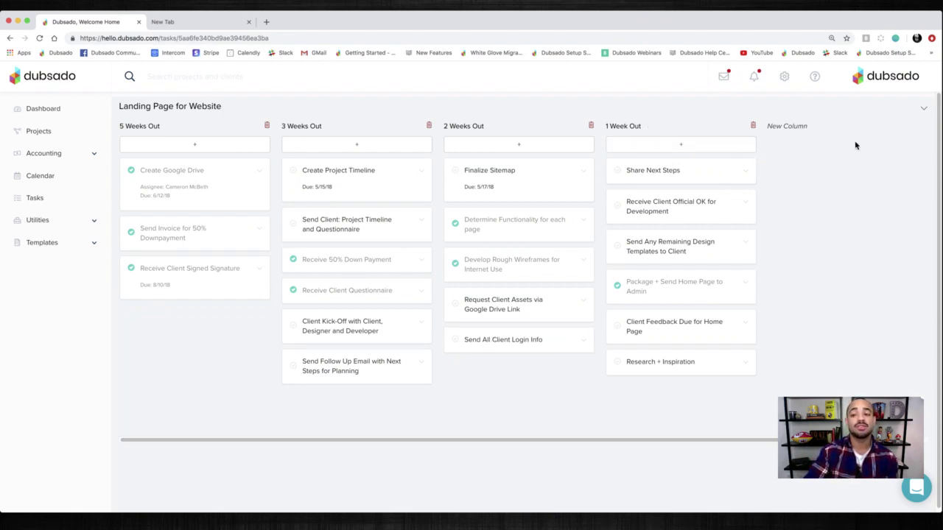
- Try the Client Portal option in the board's privacy settings, discard it, and show the board's options again
{"action": "left_click", "coordinate": [922, 109]}
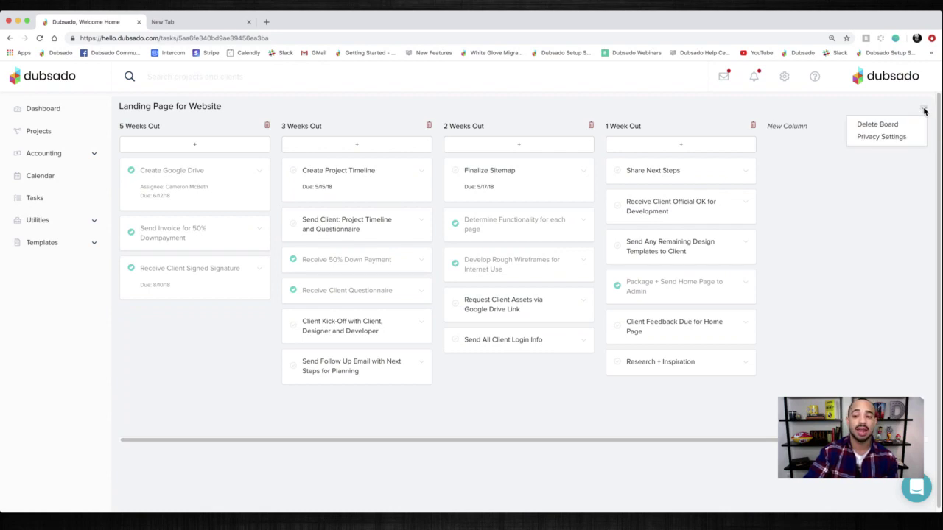
{"action": "left_click", "coordinate": [882, 138]}
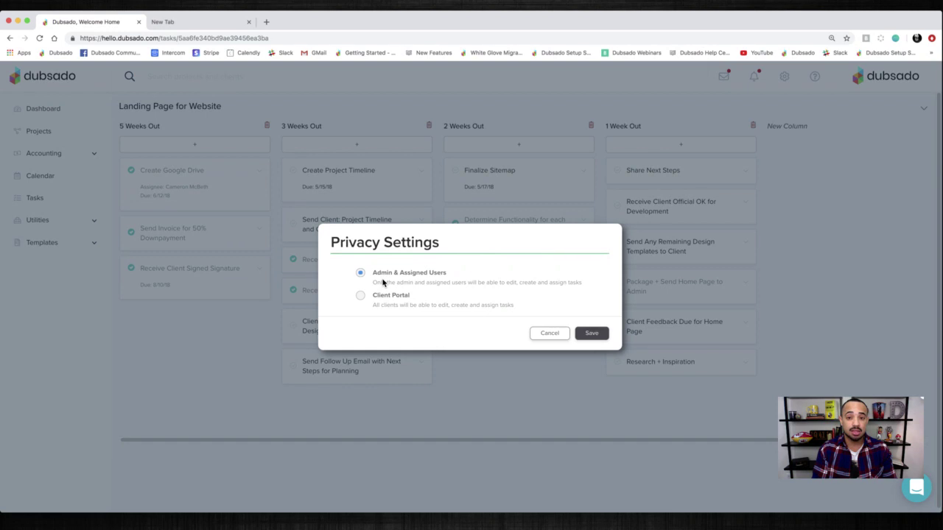
{"action": "left_click", "coordinate": [360, 296]}
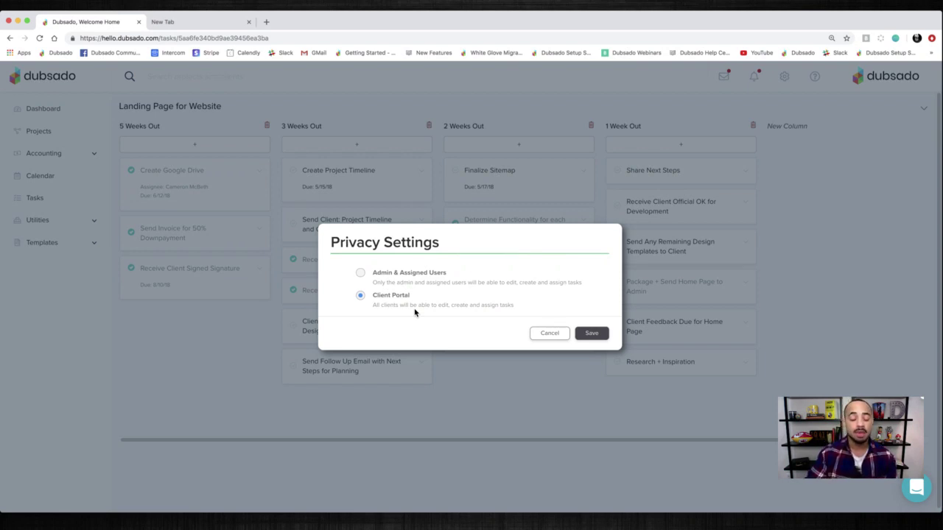
{"action": "left_click", "coordinate": [549, 336]}
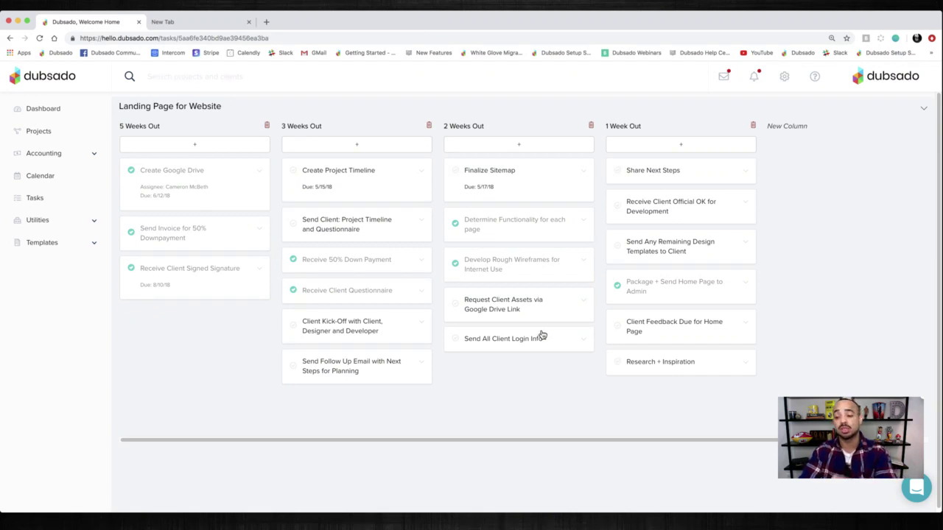
{"action": "left_click", "coordinate": [922, 111]}
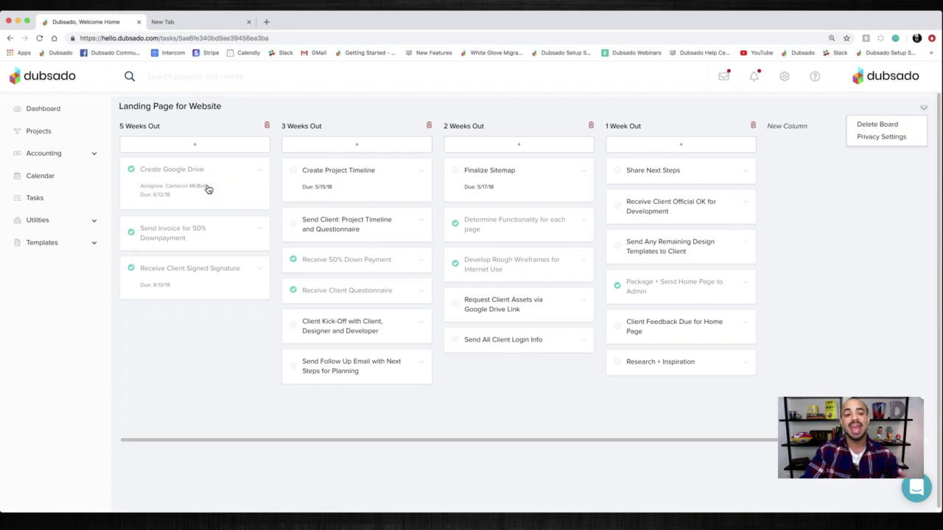
- Mark the Create Google Drive task incomplete, then open its details and look through the available columns
{"action": "left_click", "coordinate": [131, 169]}
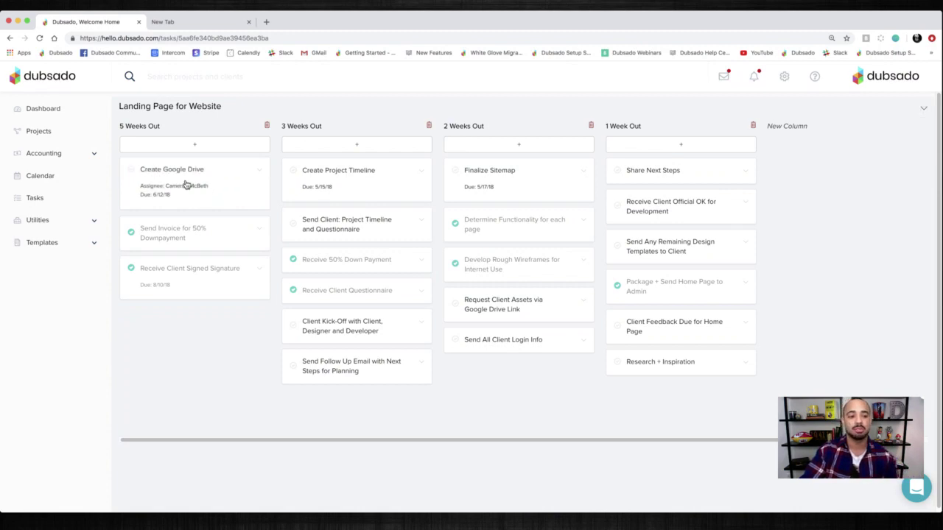
{"action": "left_click", "coordinate": [185, 181]}
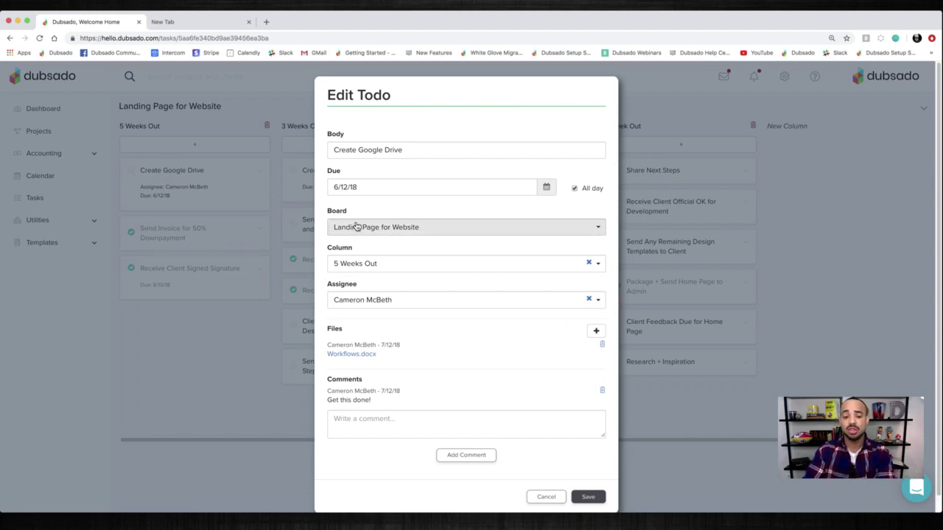
{"action": "left_click", "coordinate": [365, 262]}
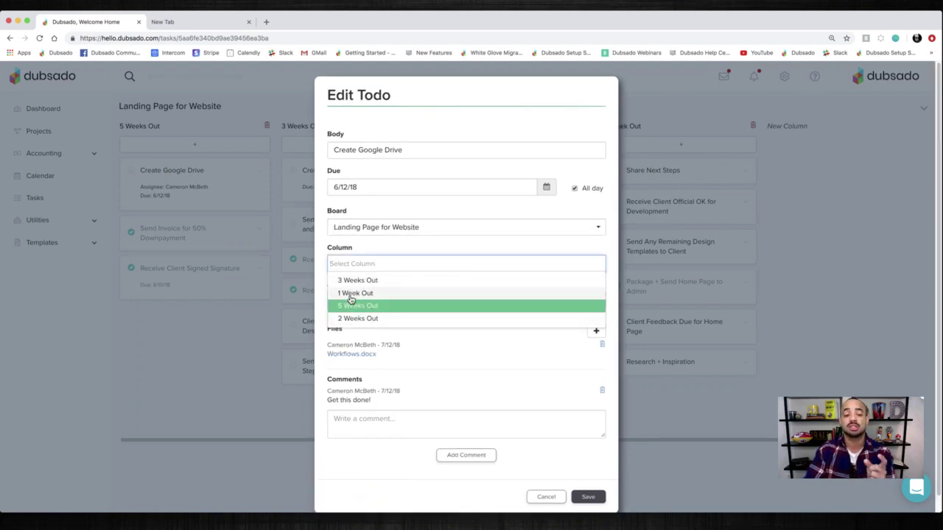
{"action": "left_click", "coordinate": [386, 248]}
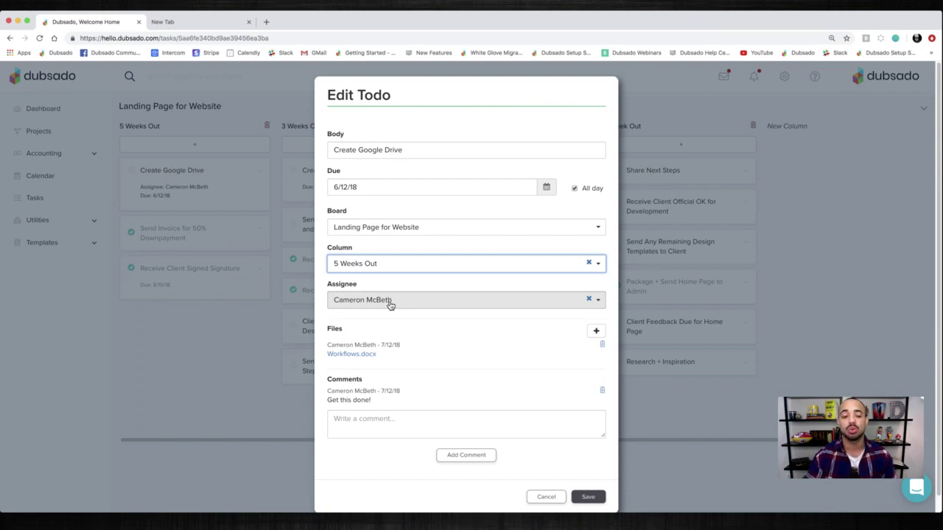
- Review the assignee choices for the Create Google Drive task, reselect the same team member, and save the task
{"action": "left_click", "coordinate": [389, 302]}
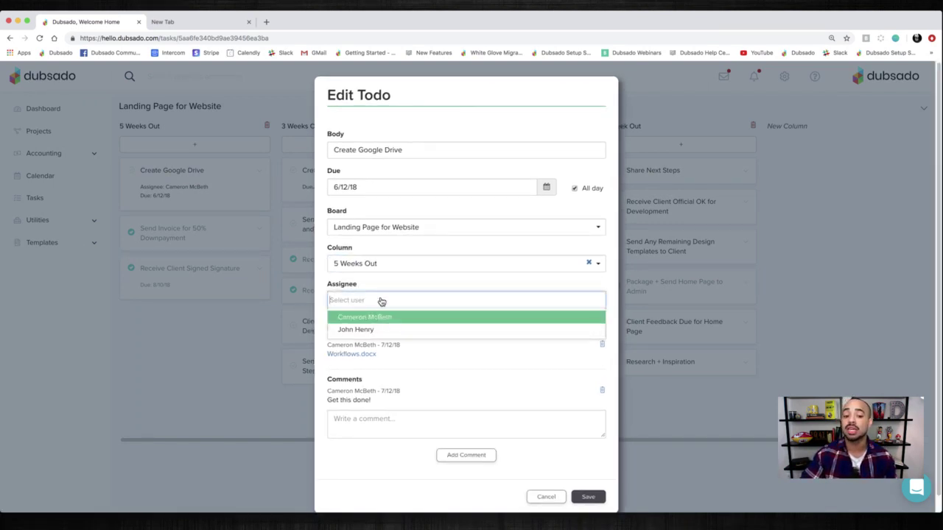
{"action": "key", "text": "Return"}
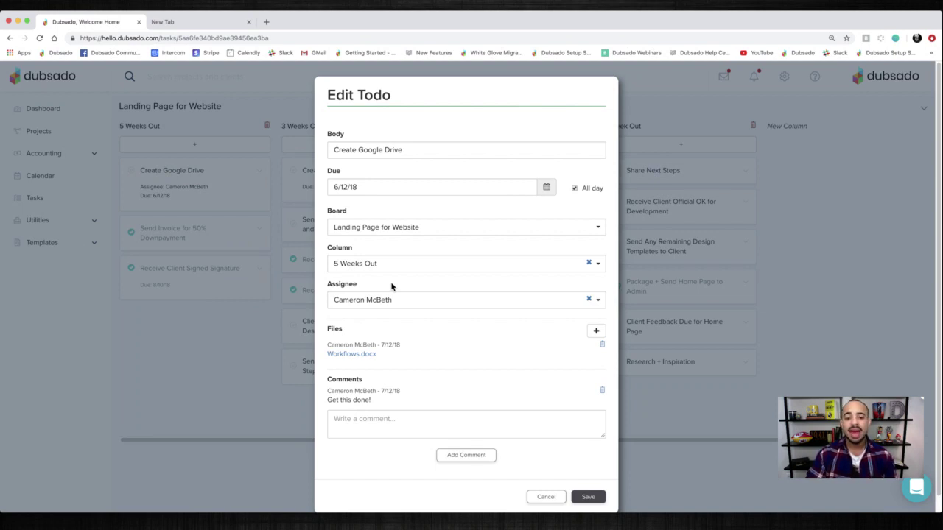
{"action": "left_click", "coordinate": [381, 303]}
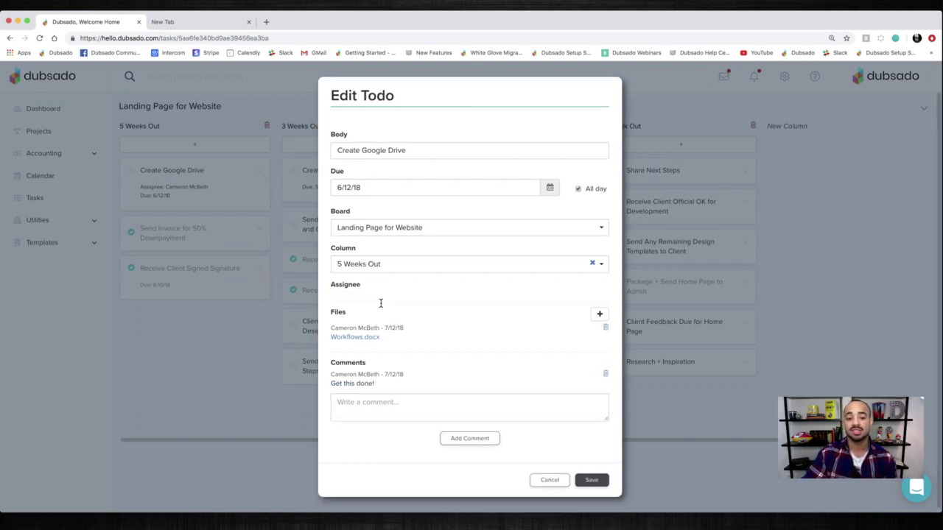
{"action": "left_click", "coordinate": [381, 303]}
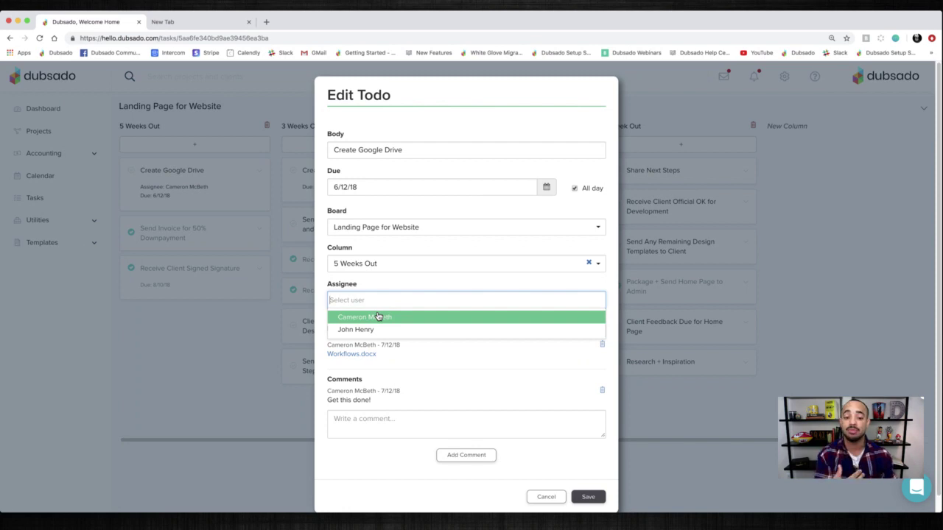
{"action": "left_click", "coordinate": [378, 316]}
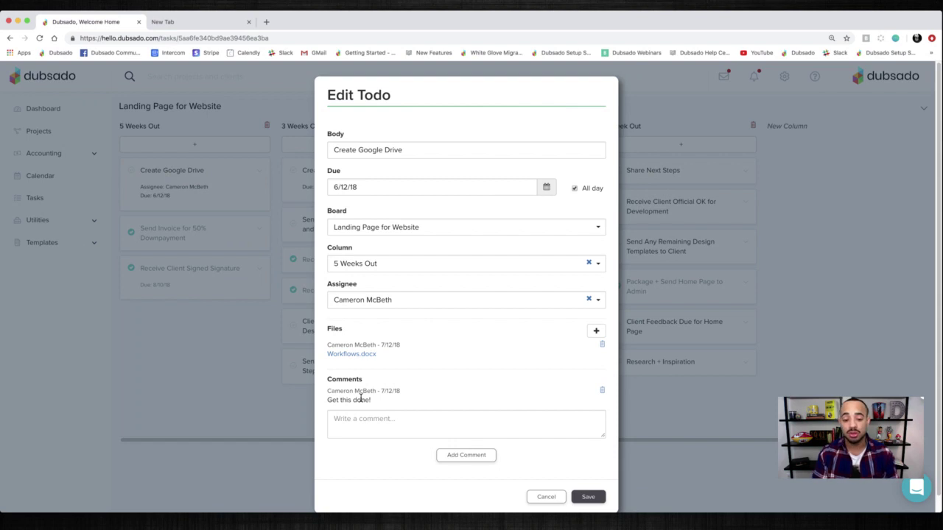
{"action": "left_click", "coordinate": [589, 498]}
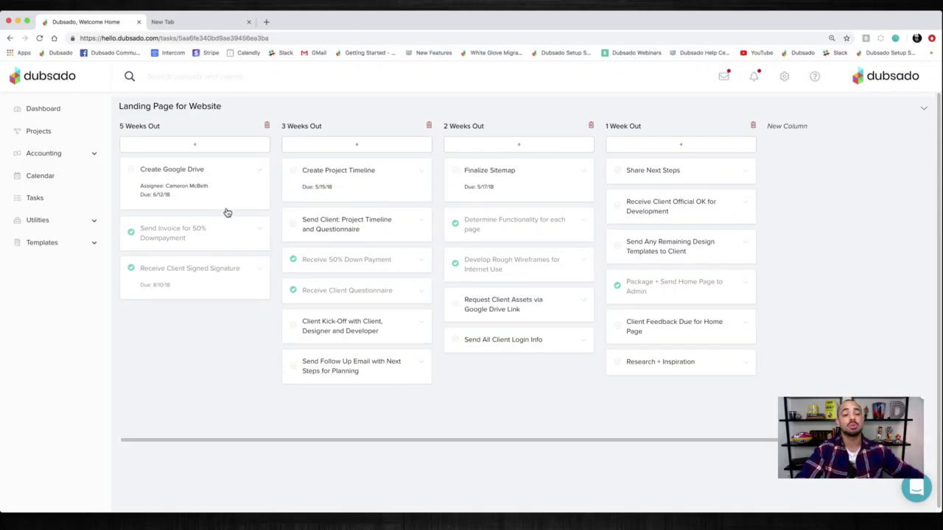
- View the due-date calendar of the Send Client: Project Timeline and Questionnaire task and close the task without saving
{"action": "left_click", "coordinate": [365, 224]}
{"action": "left_click", "coordinate": [366, 203]}
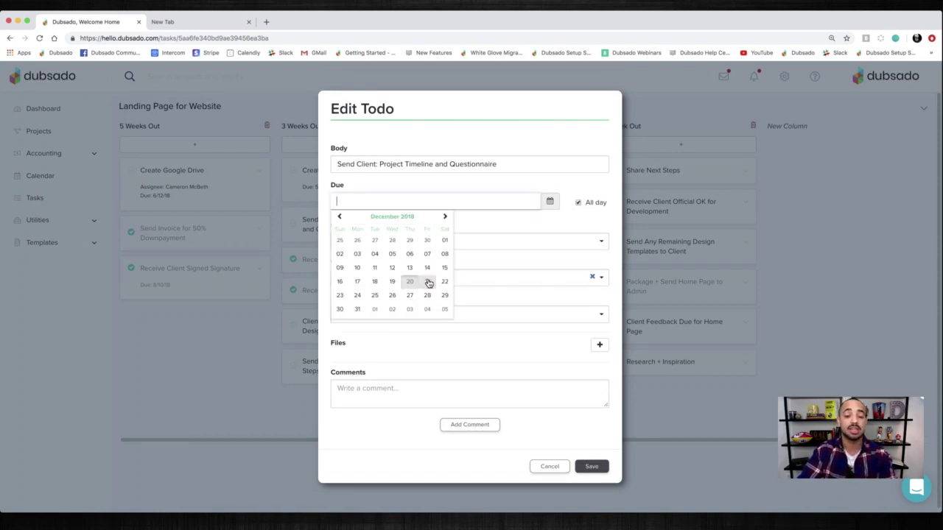
{"action": "left_click", "coordinate": [461, 185]}
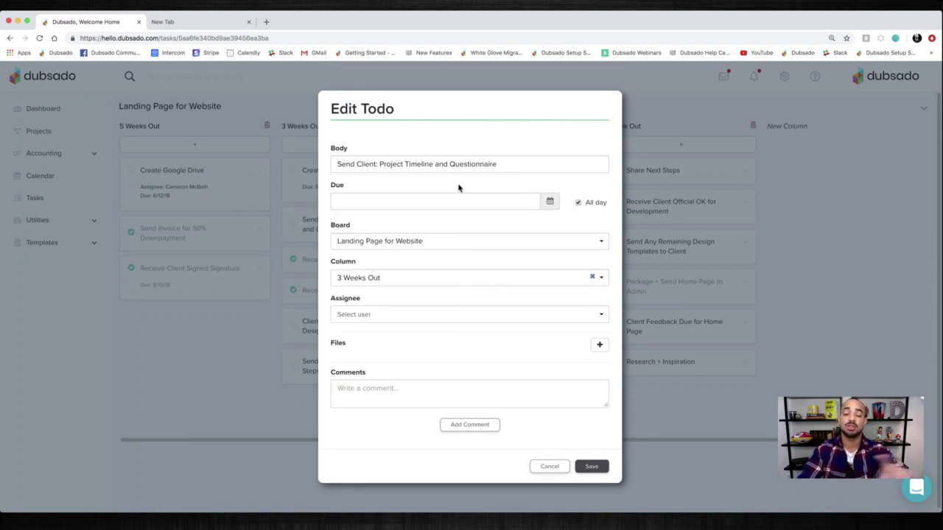
{"action": "left_click", "coordinate": [538, 467]}
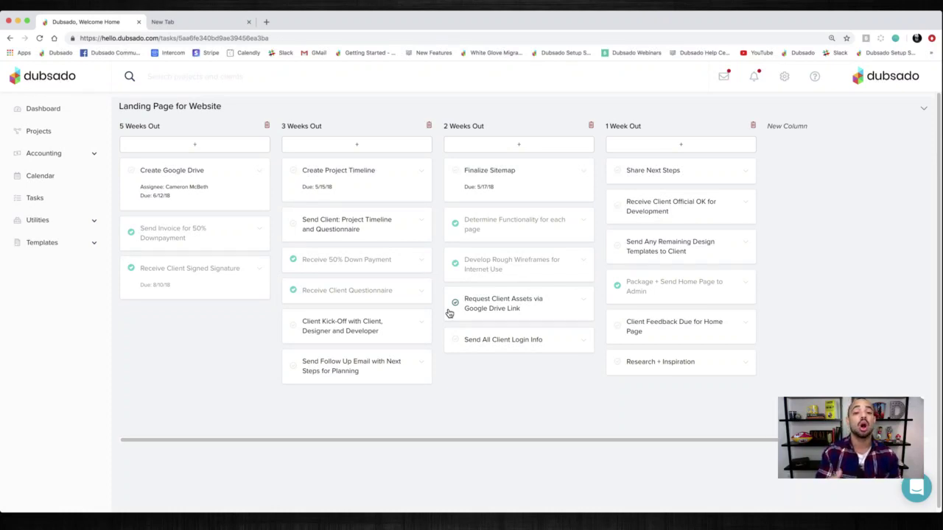
- Open the Contact Us lead capture form from the form templates and show its settings
{"action": "left_click", "coordinate": [38, 244]}
{"action": "left_click", "coordinate": [44, 288]}
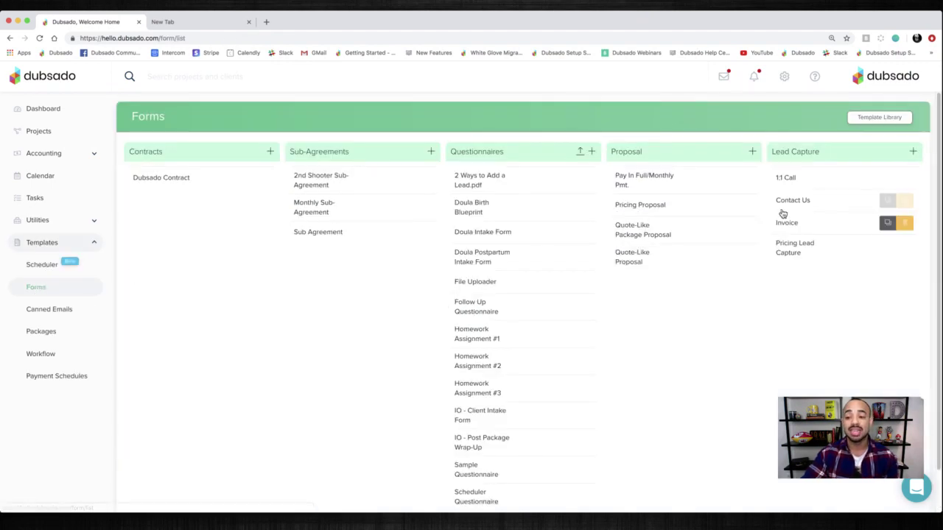
{"action": "left_click", "coordinate": [785, 204]}
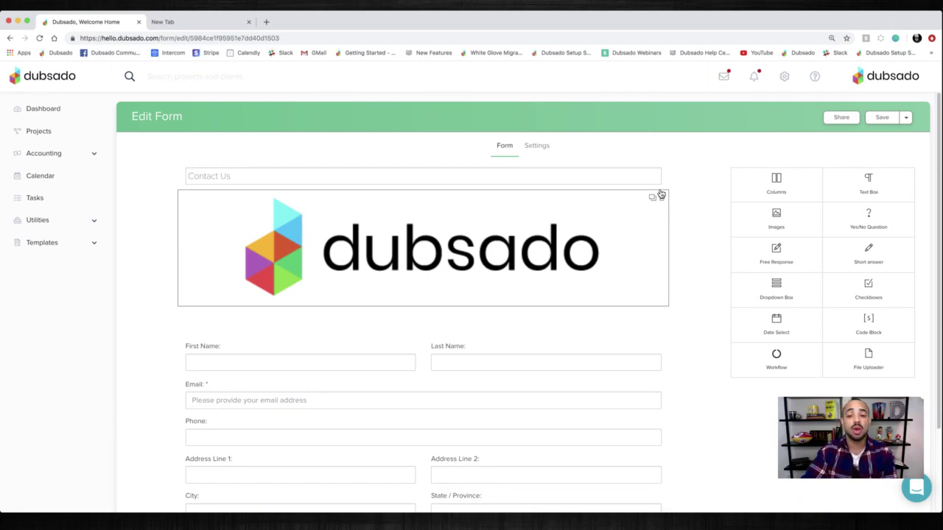
{"action": "left_click", "coordinate": [542, 148]}
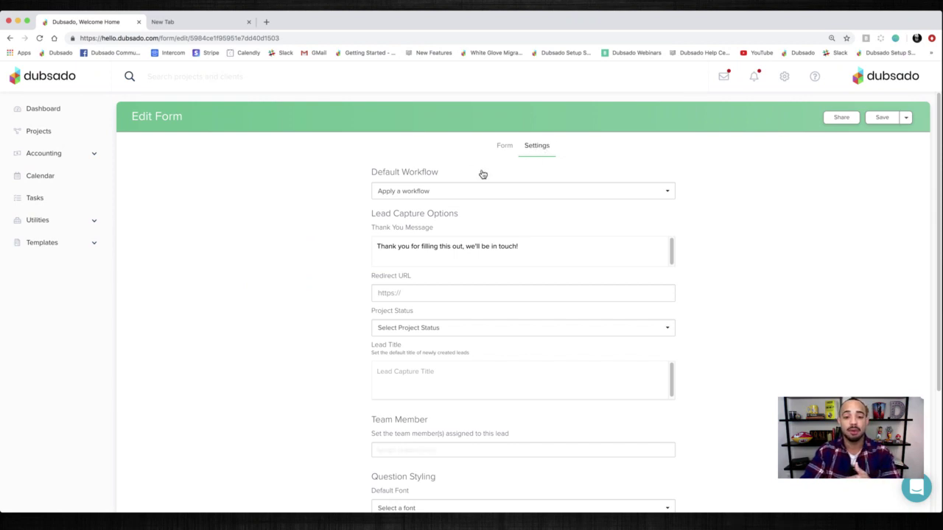
- Examine the Contact Us form's default workflow choices and its remaining settings down to privacy, without applying a workflow
{"action": "left_click", "coordinate": [431, 192]}
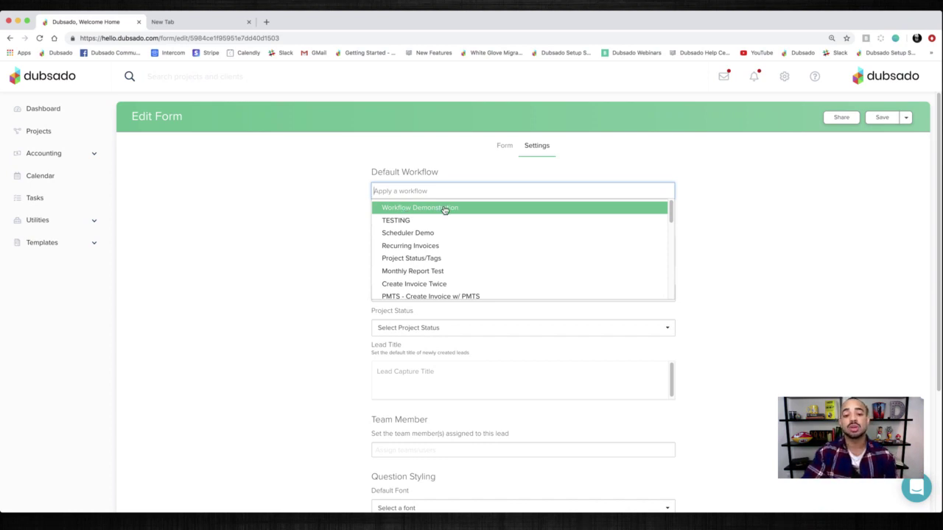
{"action": "scroll", "coordinate": [436, 234], "scroll_direction": "down", "scroll_amount": 3}
{"action": "scroll", "coordinate": [437, 234], "scroll_direction": "up", "scroll_amount": 5}
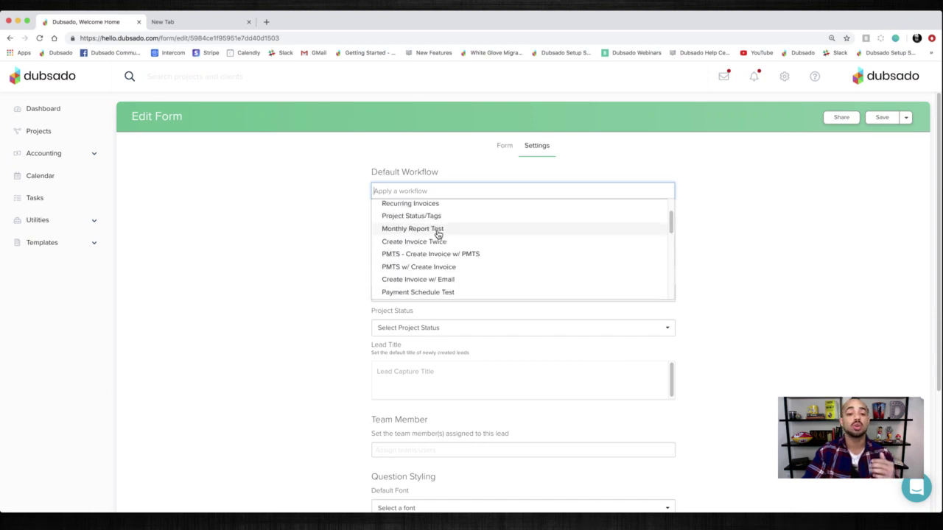
{"action": "left_click", "coordinate": [344, 182]}
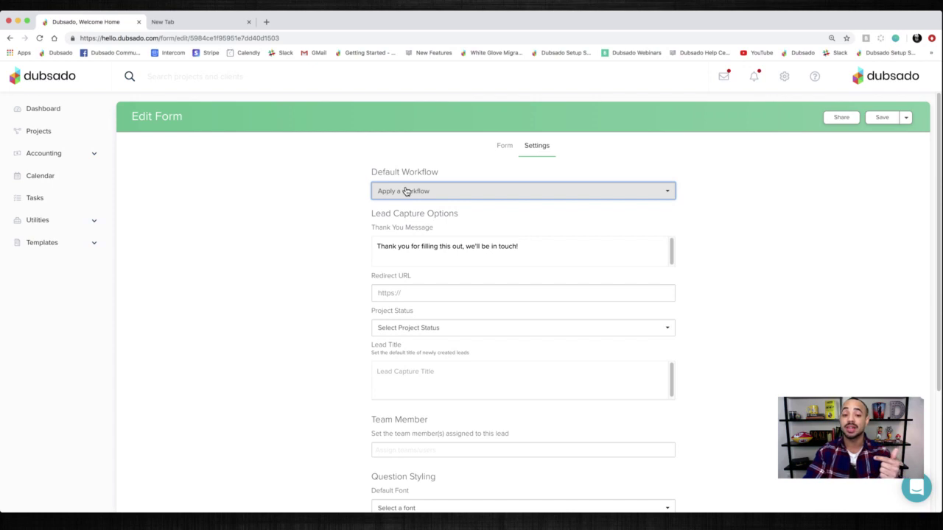
{"action": "scroll", "coordinate": [303, 295], "scroll_direction": "down", "scroll_amount": 3}
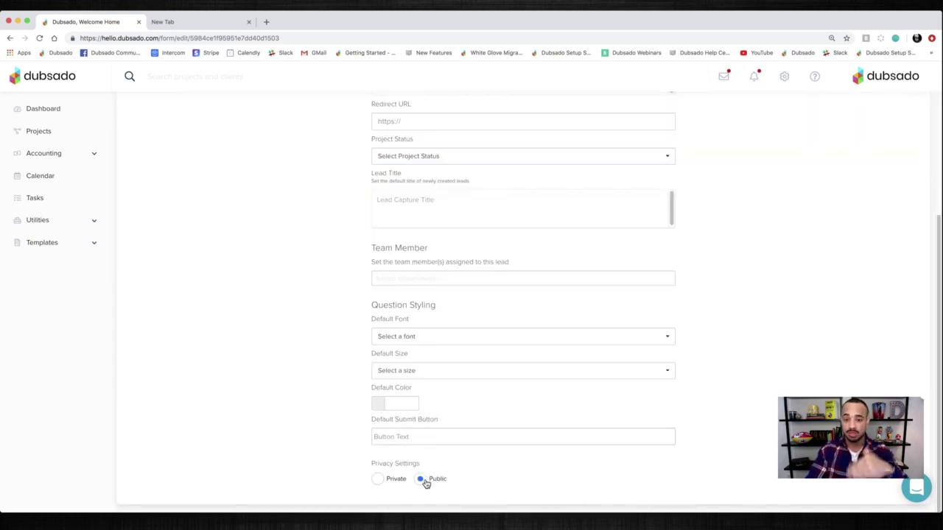
{"action": "scroll", "coordinate": [342, 425], "scroll_direction": "up", "scroll_amount": 2}
{"action": "scroll", "coordinate": [342, 425], "scroll_direction": "up", "scroll_amount": 2}
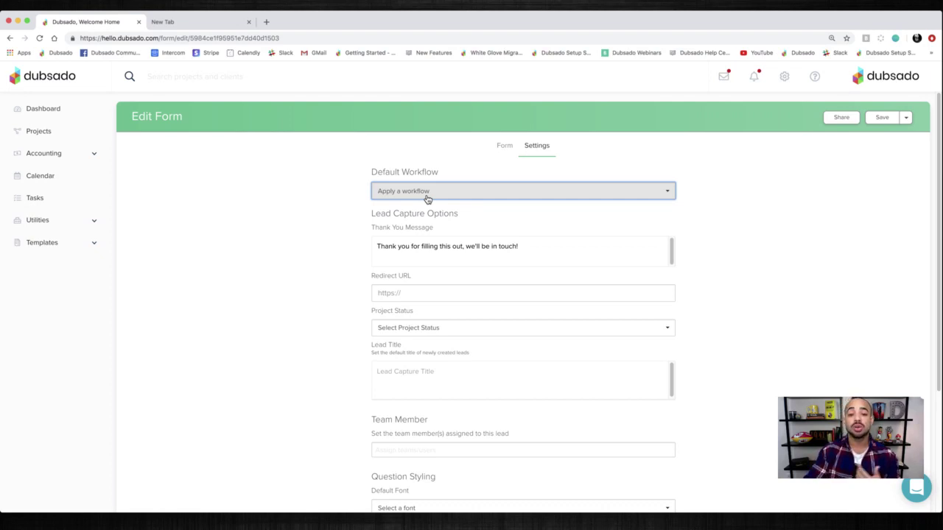
{"action": "left_click", "coordinate": [427, 196]}
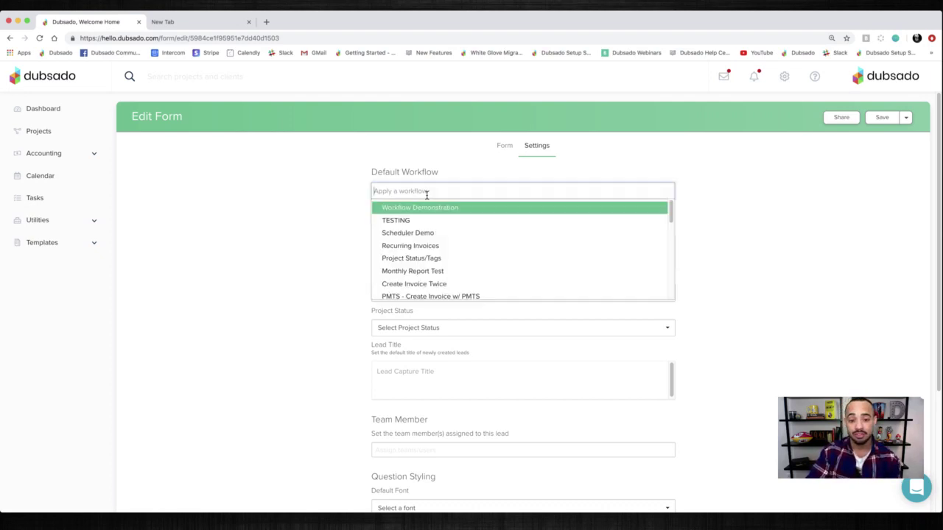
{"action": "left_click", "coordinate": [347, 193]}
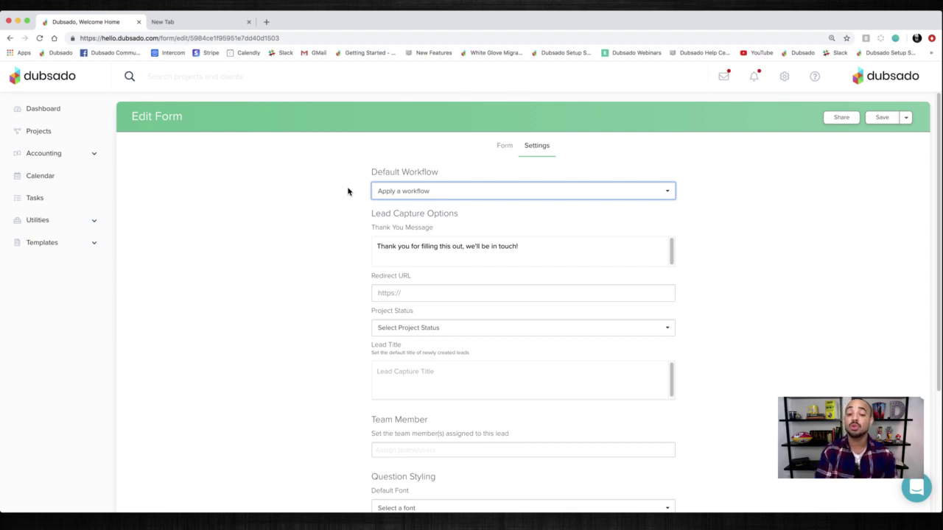
- Examine the Contact Us form's fields and the workflows attached to the options of the "What service are you interested in?" dropdown
{"action": "left_click", "coordinate": [507, 146]}
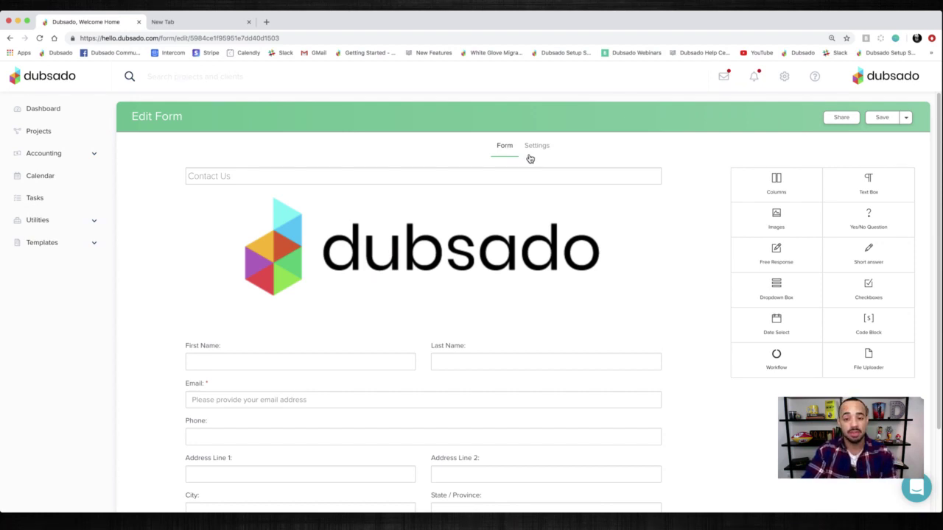
{"action": "scroll", "coordinate": [648, 371], "scroll_direction": "down", "scroll_amount": 2}
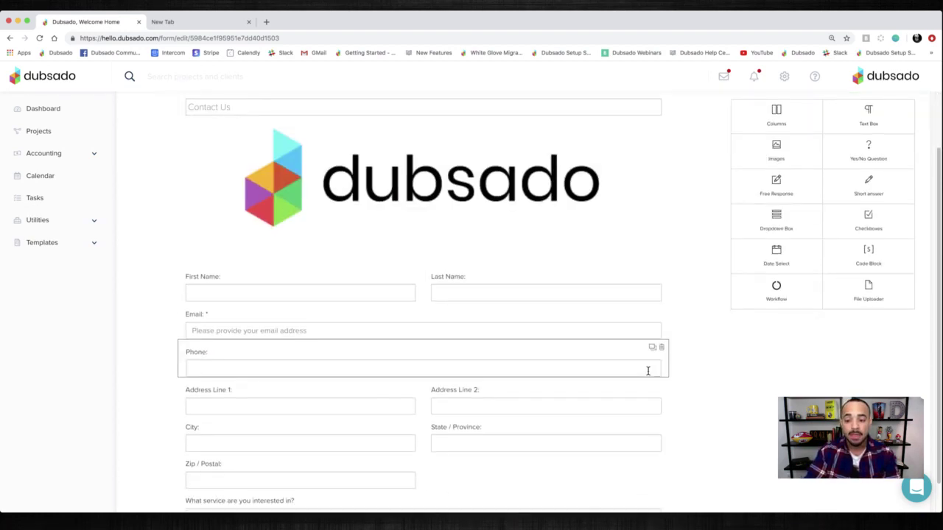
{"action": "scroll", "coordinate": [648, 371], "scroll_direction": "down", "scroll_amount": 1}
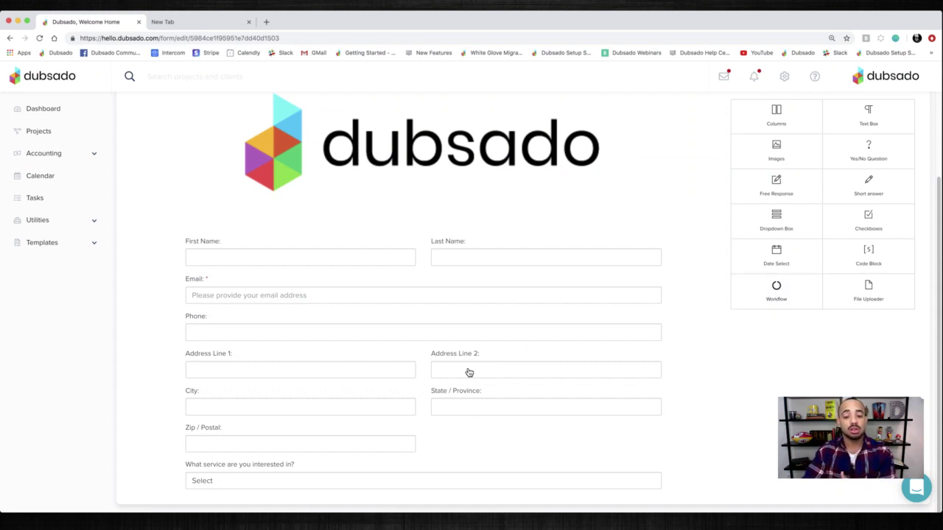
{"action": "scroll", "coordinate": [465, 366], "scroll_direction": "down", "scroll_amount": 1}
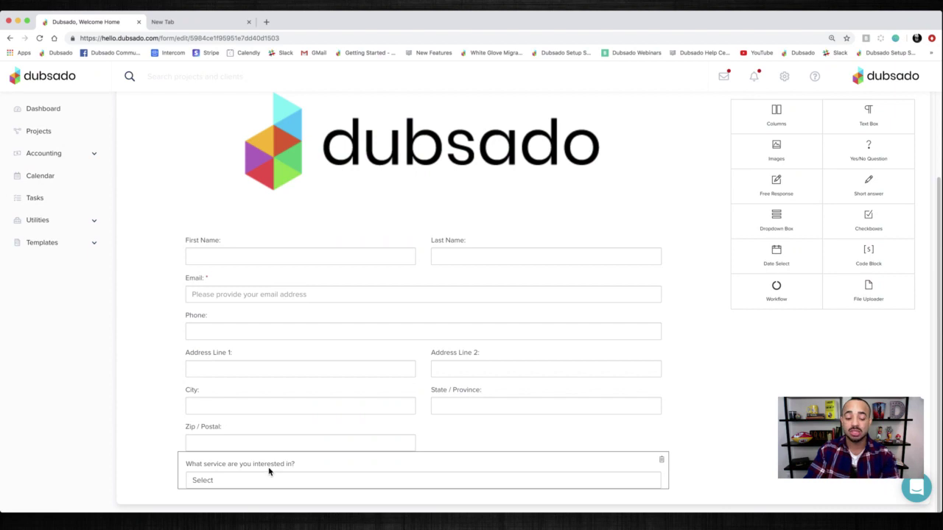
{"action": "left_click", "coordinate": [269, 471]}
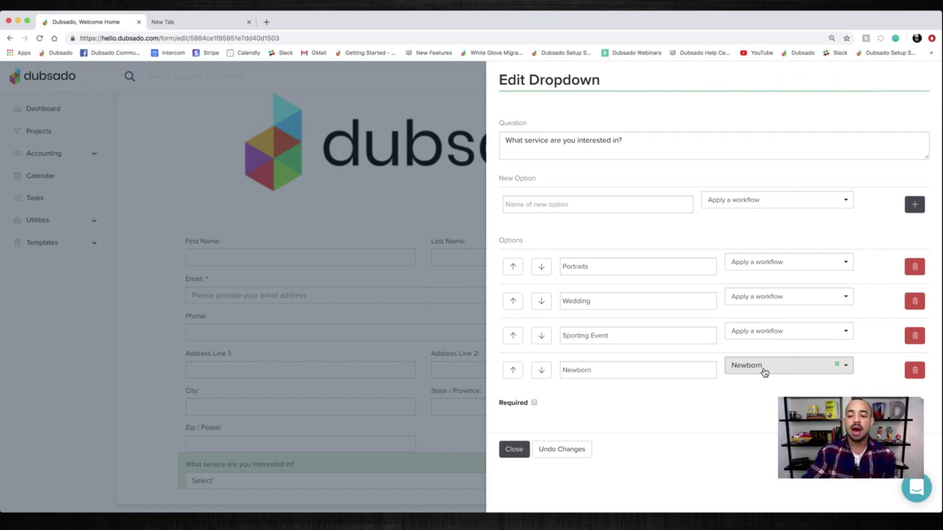
{"action": "left_click", "coordinate": [513, 449]}
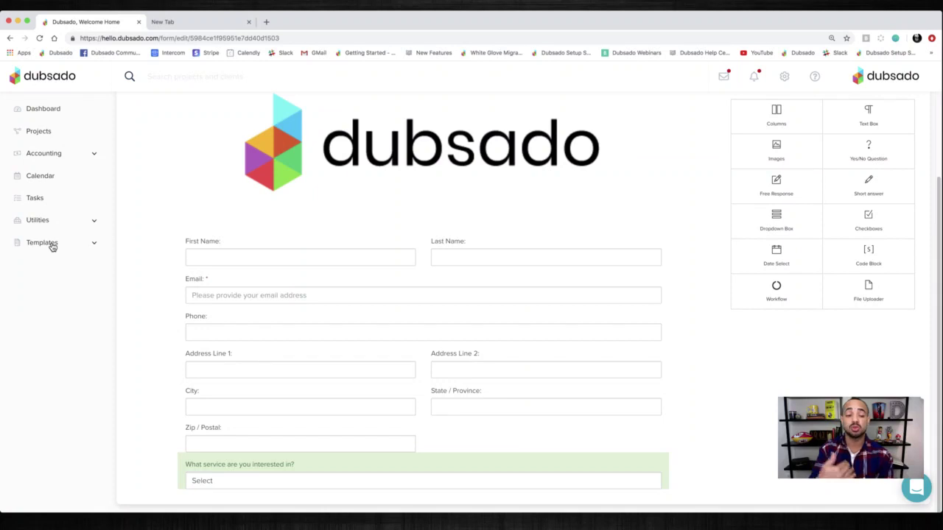
- Leave the Contact Us form without saving and open the workflow templates
{"action": "left_click", "coordinate": [50, 244]}
{"action": "left_click", "coordinate": [45, 353]}
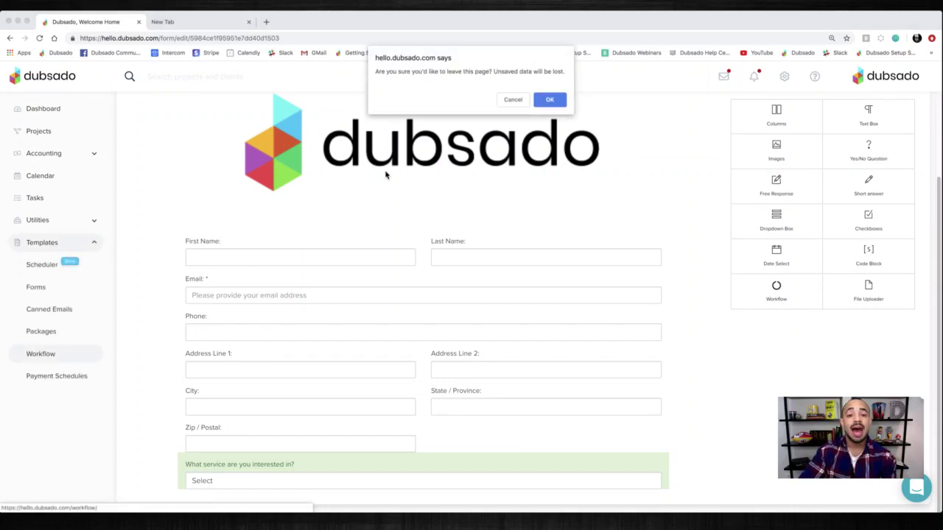
{"action": "left_click", "coordinate": [548, 100]}
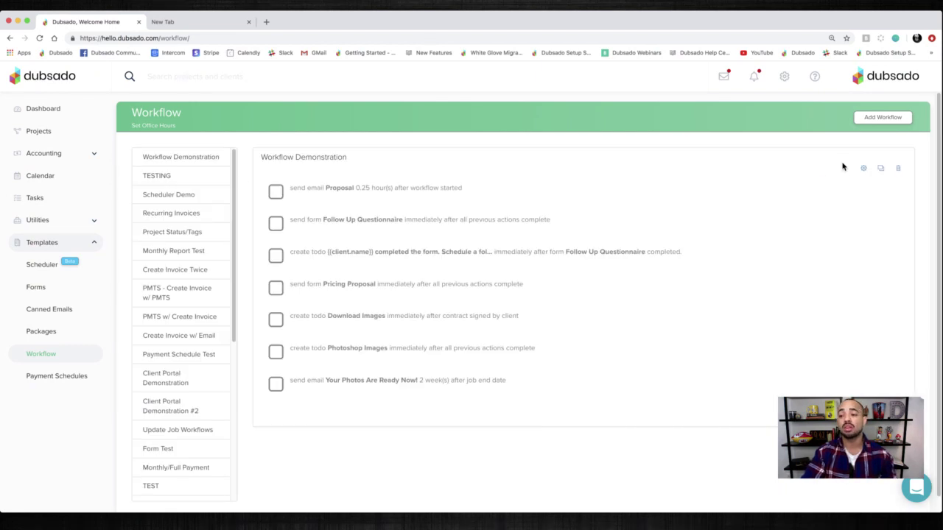